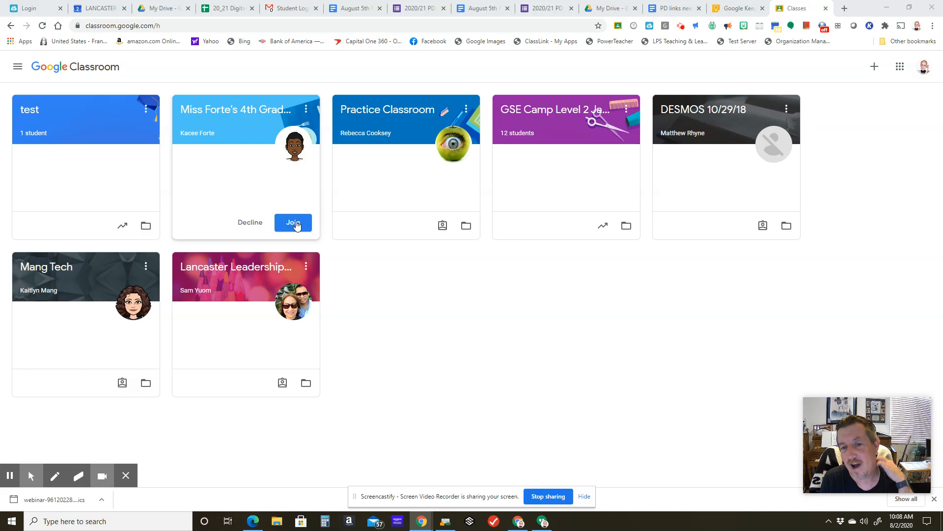
- Create a new class named Group A, leaving section, subject and room blank
click(874, 68)
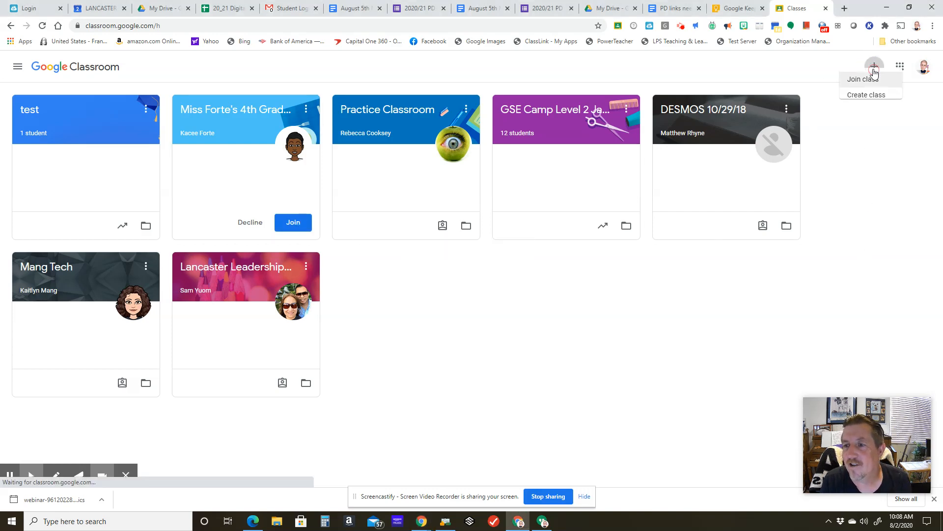
click(855, 104)
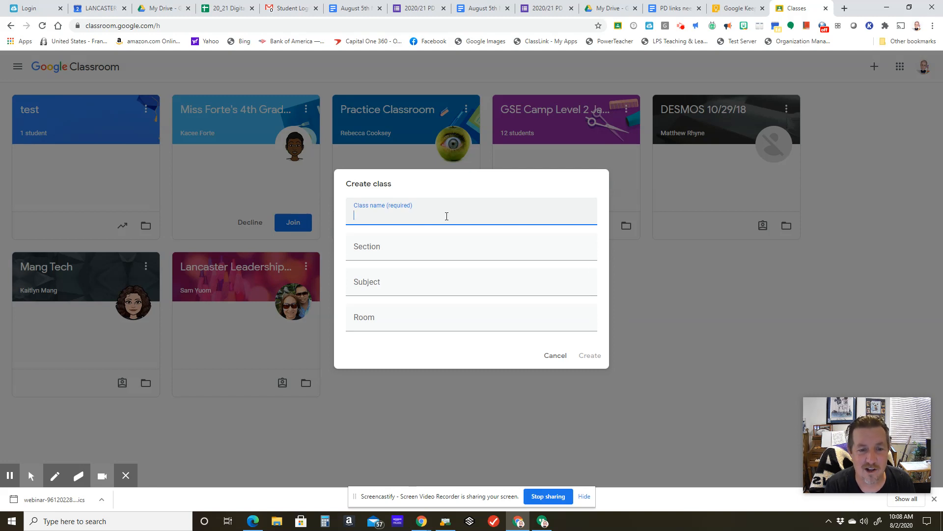
text(Group A)
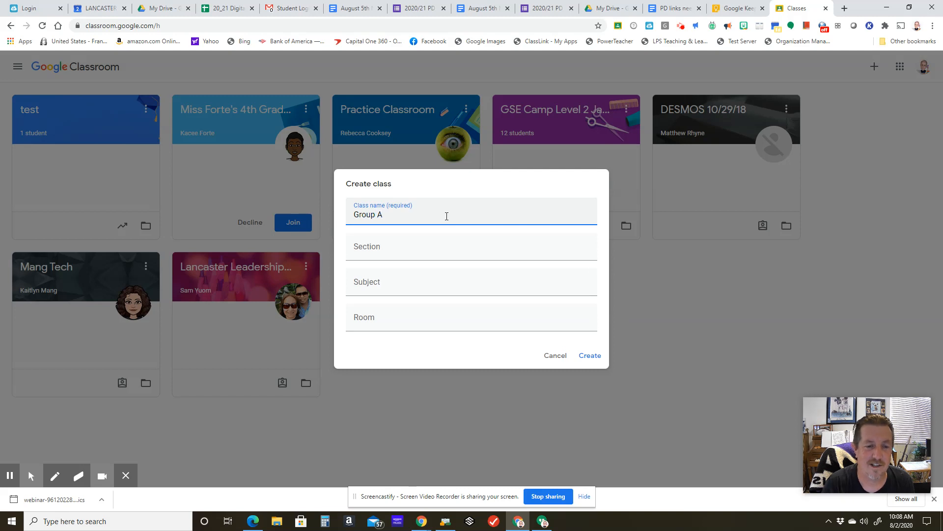
click(405, 253)
click(384, 283)
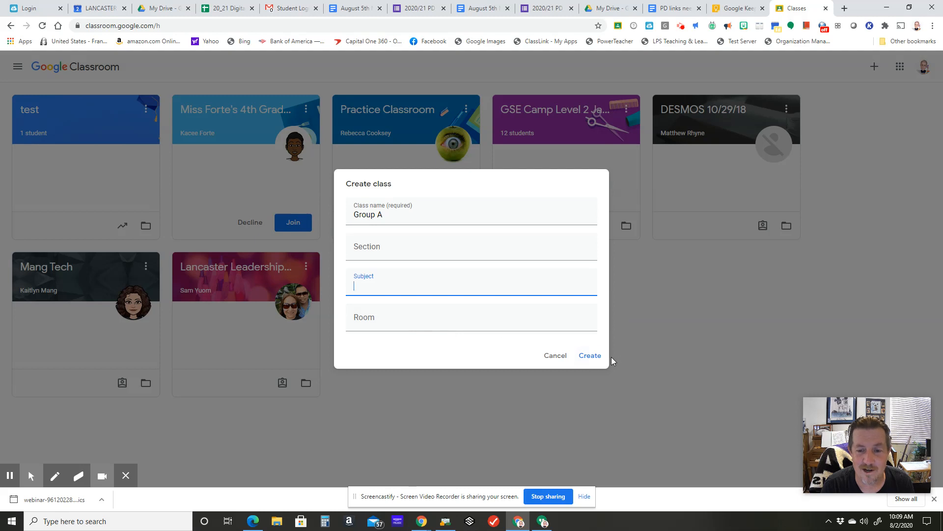
click(588, 360)
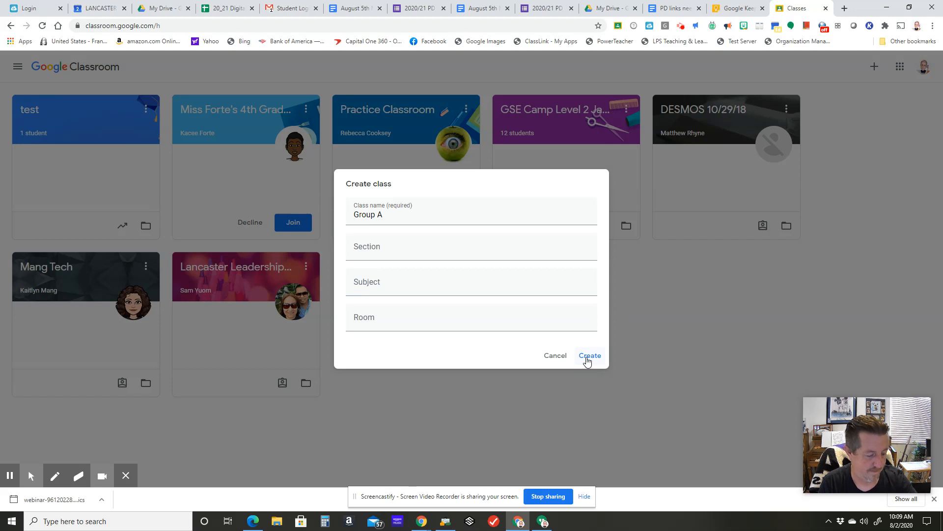
click(587, 359)
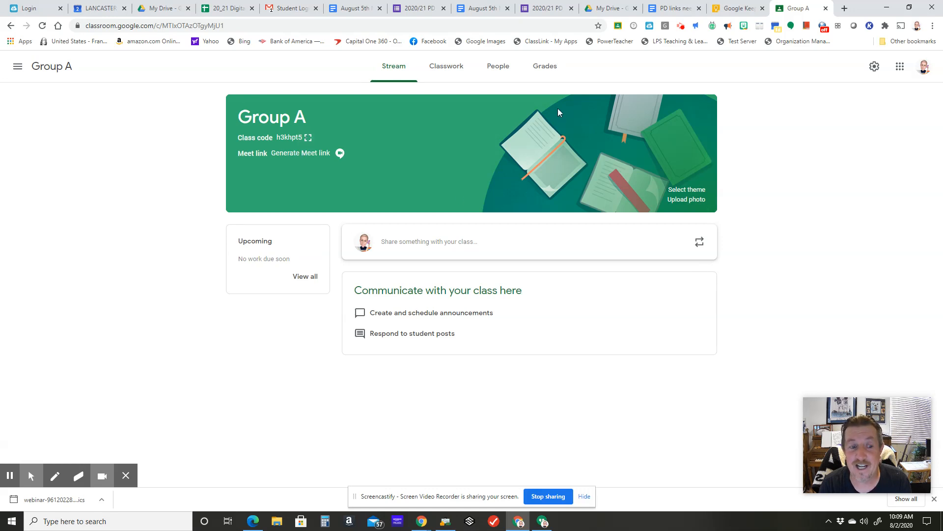
- Open the student invitation form from Group A's people list
click(498, 70)
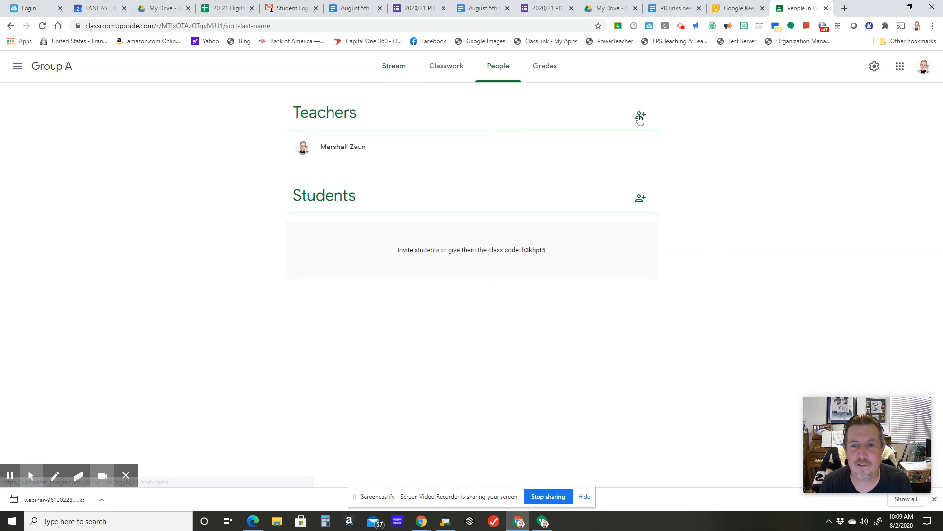
click(643, 202)
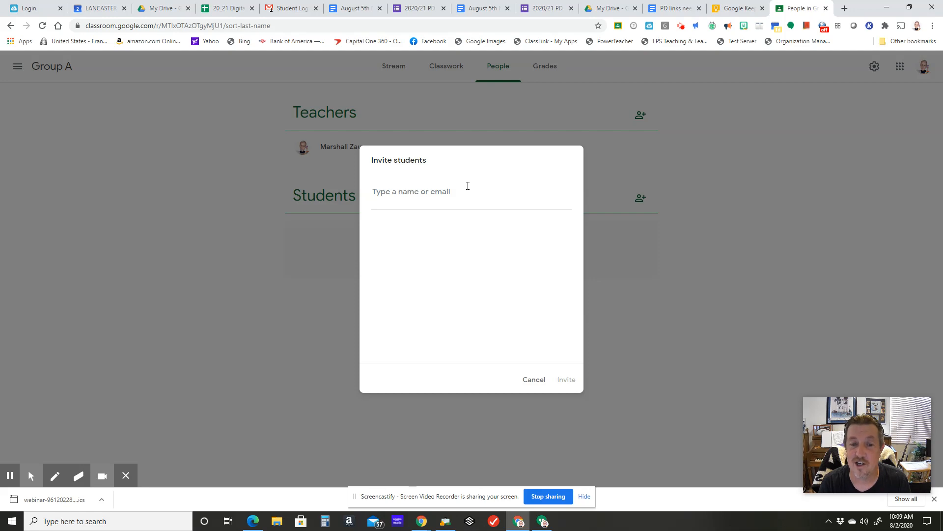
- Try adding the new student to the invitation using the username copied from the Student Login email
click(291, 8)
right_click(195, 210)
click(215, 215)
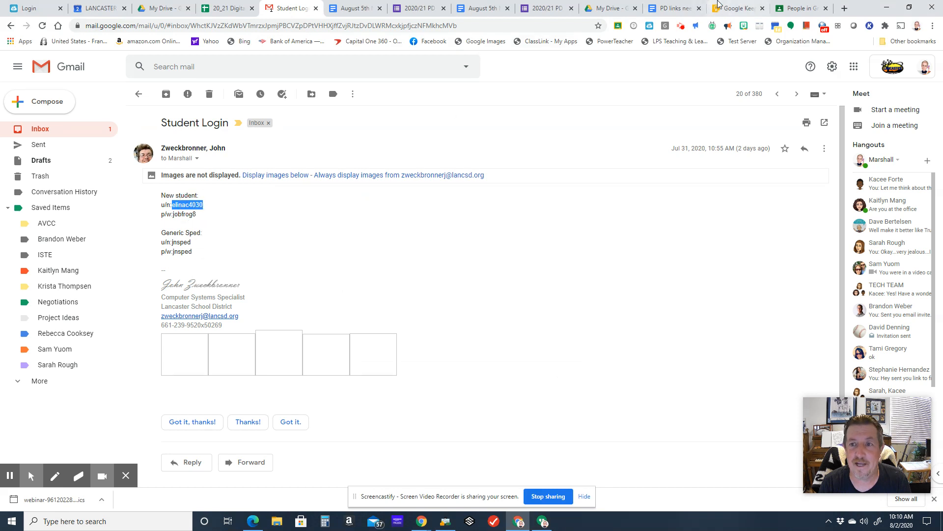
click(785, 5)
right_click(429, 198)
click(451, 276)
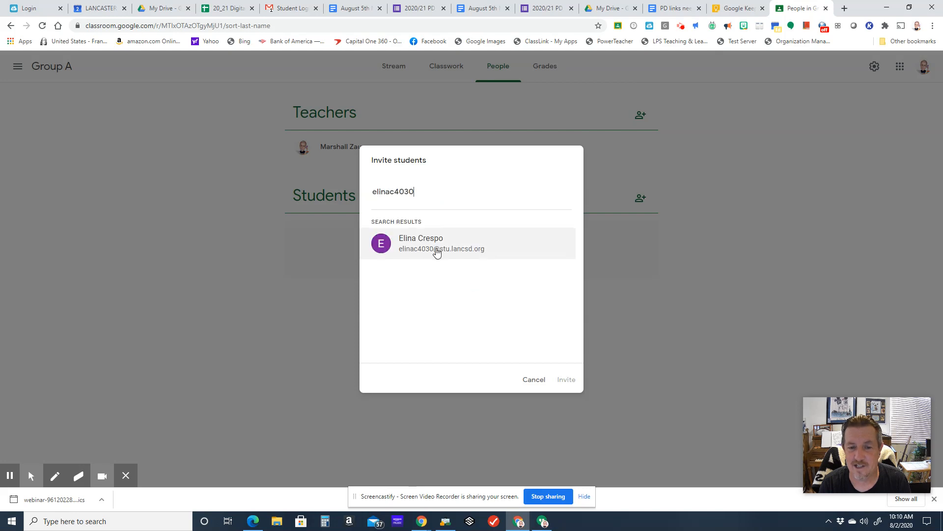
click(436, 193)
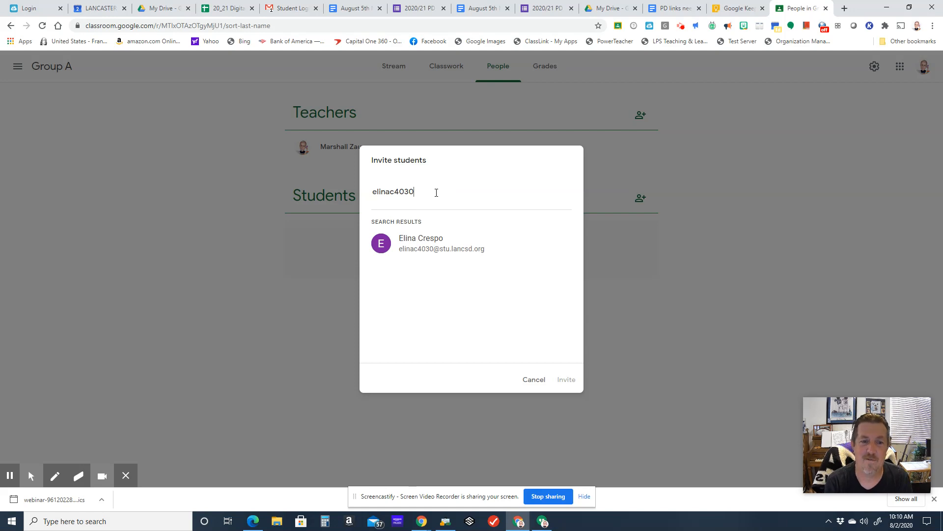
click(421, 243)
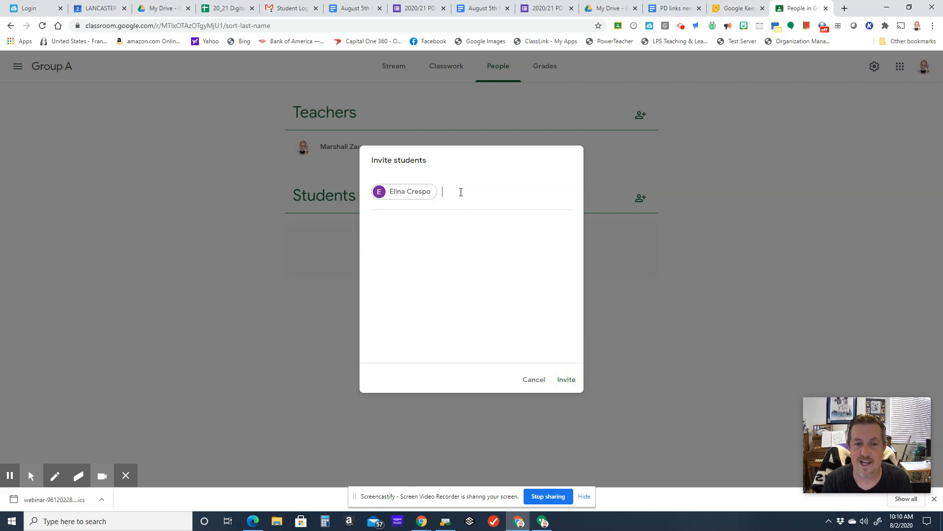
key(BackSpace)
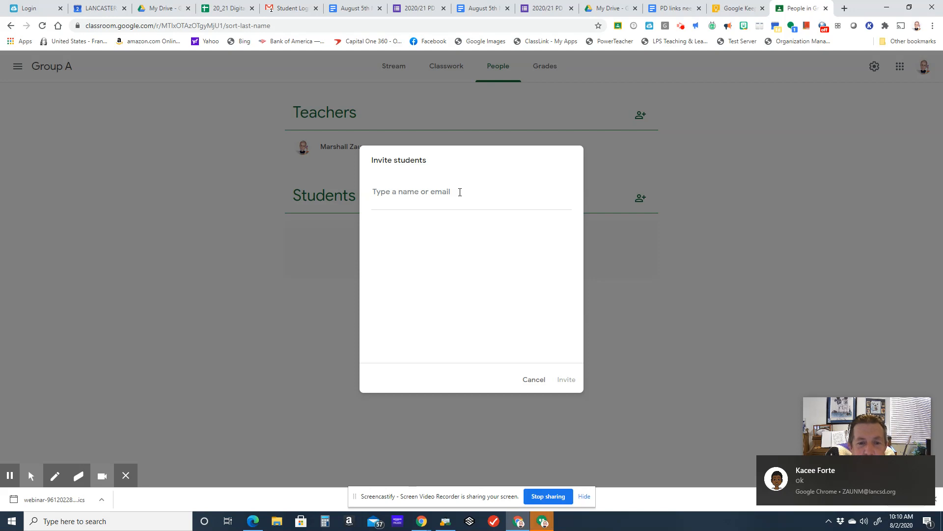
- Add four people to Group A's student invitation, one personal Gmail account and three school contacts, and send it
text(marshall)
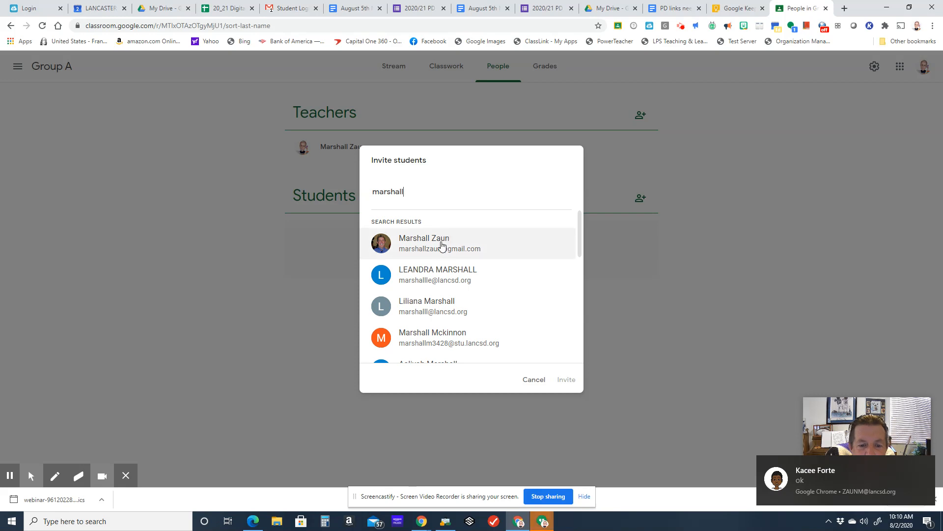
click(439, 249)
text(marla)
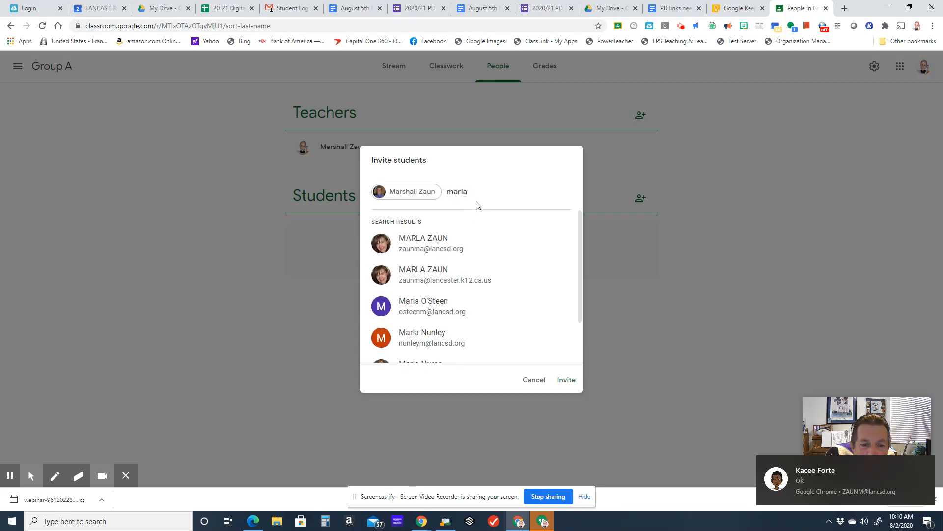
click(458, 240)
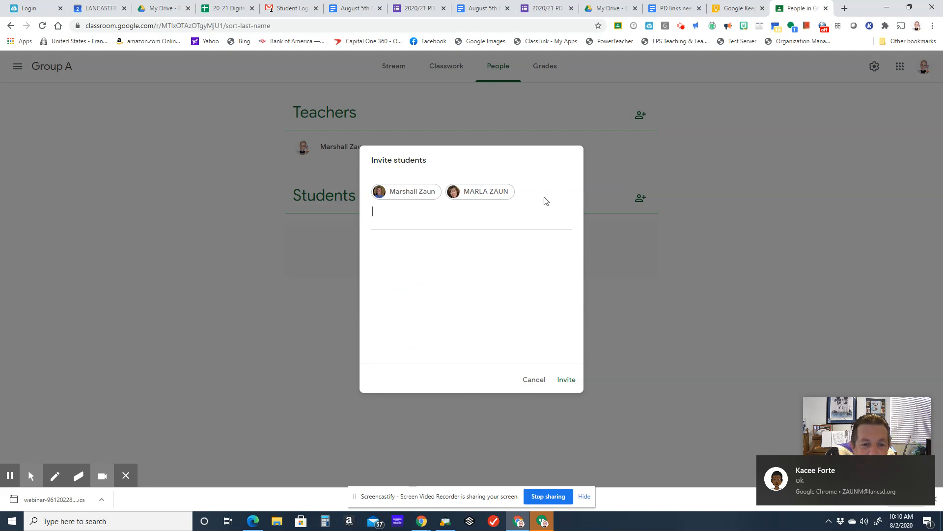
text(kacee)
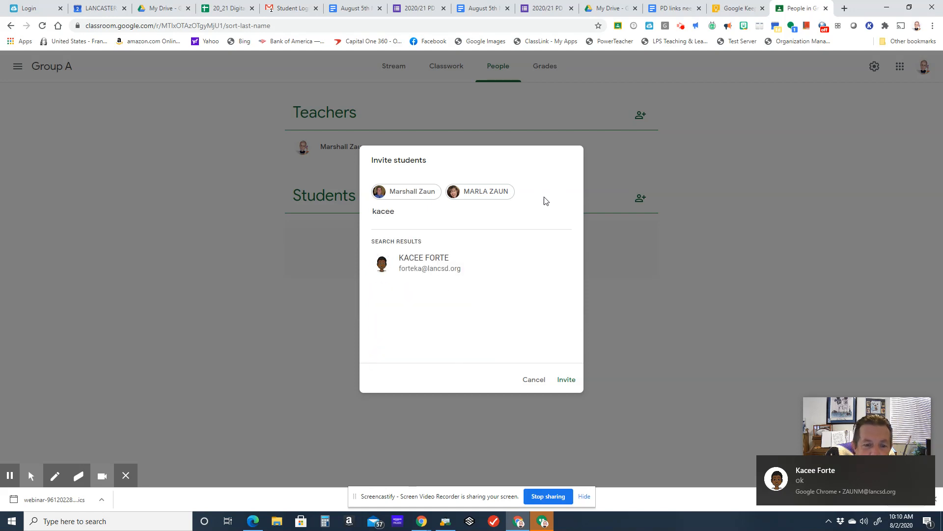
click(518, 256)
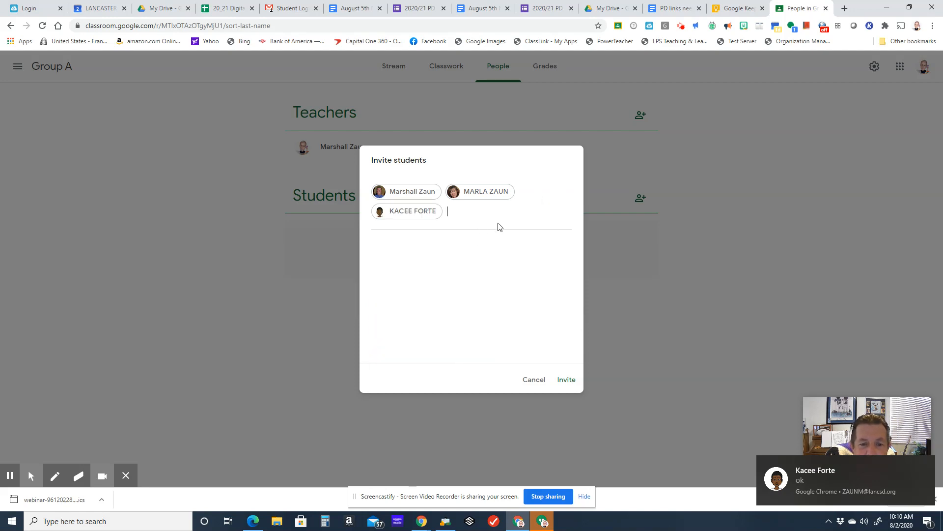
text(kaitly)
click(459, 257)
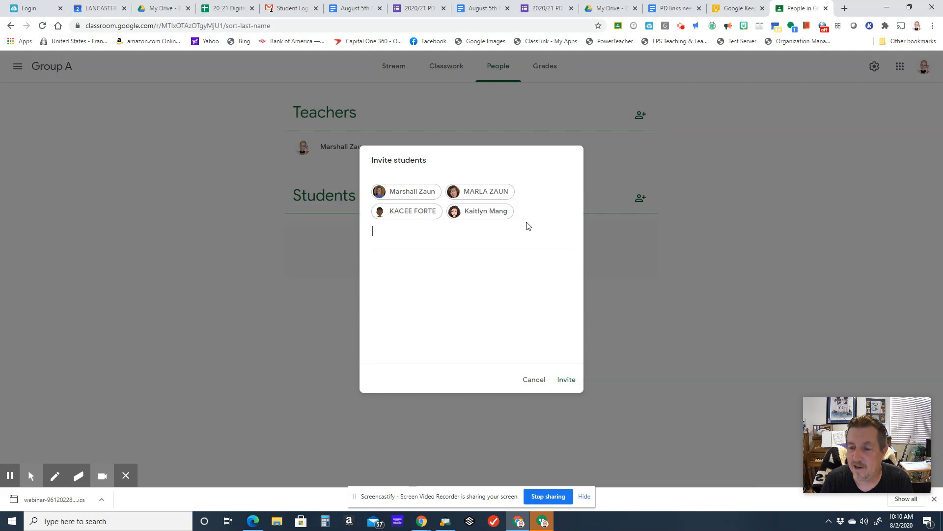
click(565, 383)
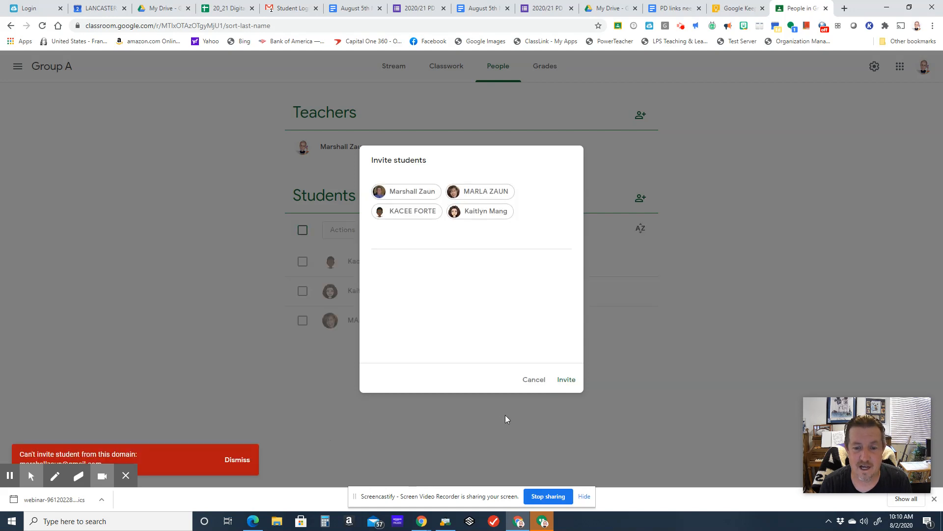
click(566, 383)
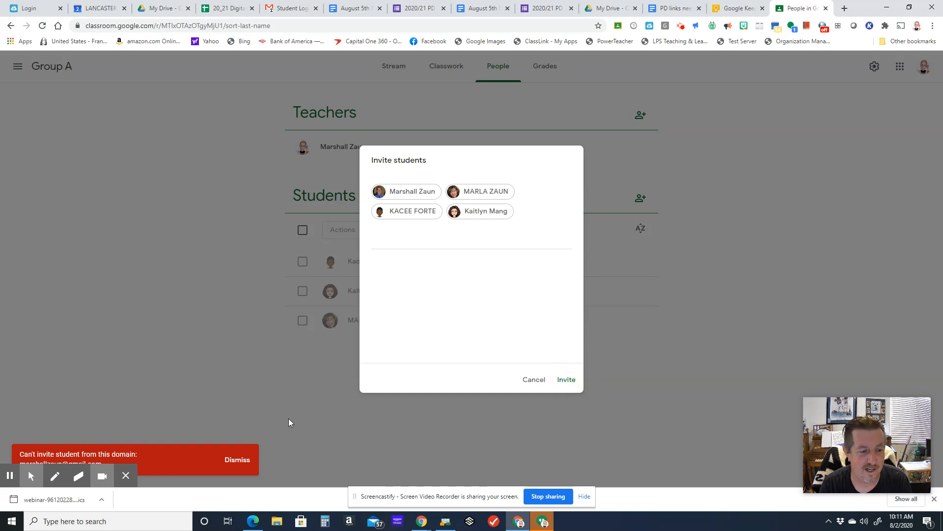
- Dismiss the error notice and remove the personal Gmail account from the invitee list
click(238, 460)
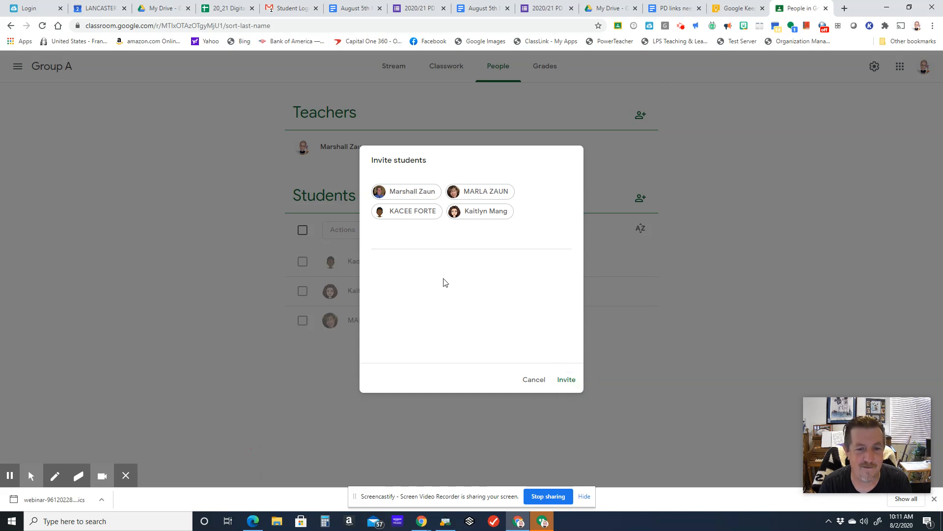
click(435, 194)
click(474, 194)
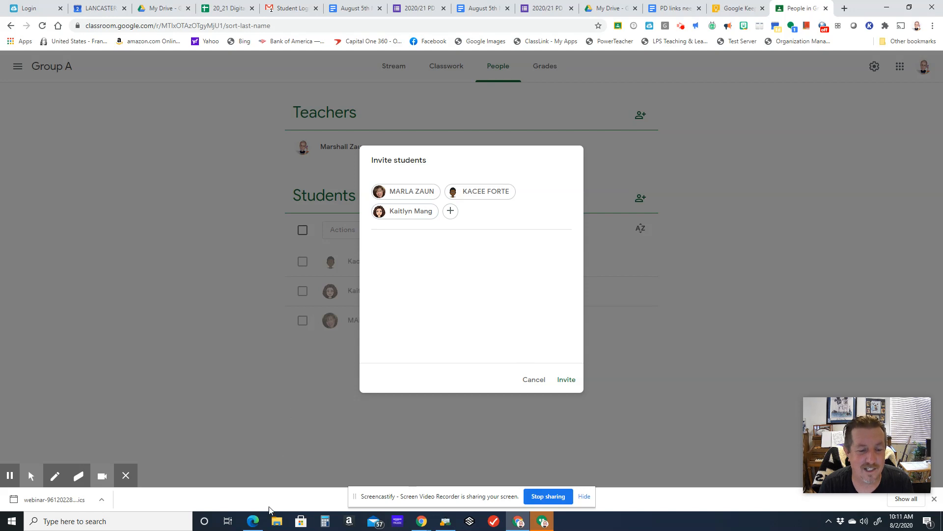
- Switch to the Edge browser and load classroom.google.com in a new tab
click(253, 521)
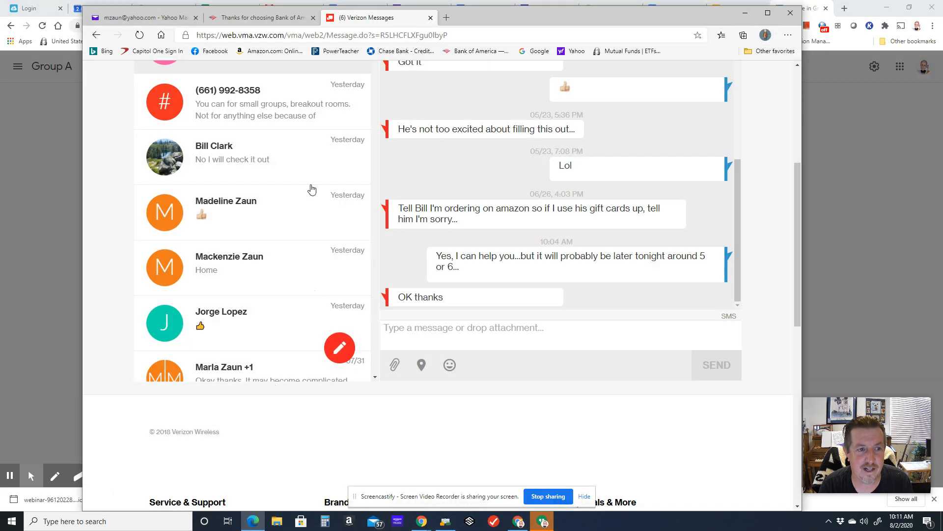
click(446, 17)
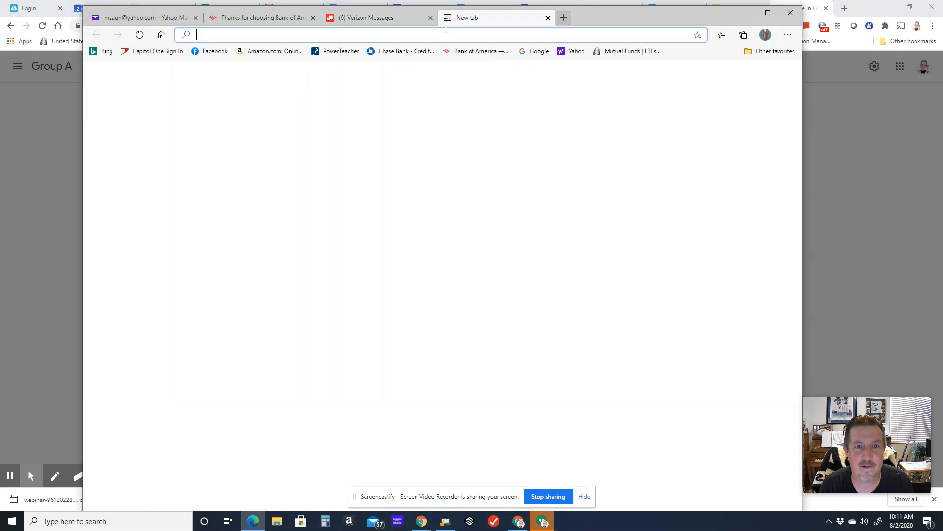
text(classroom.google.com)
key(Return)
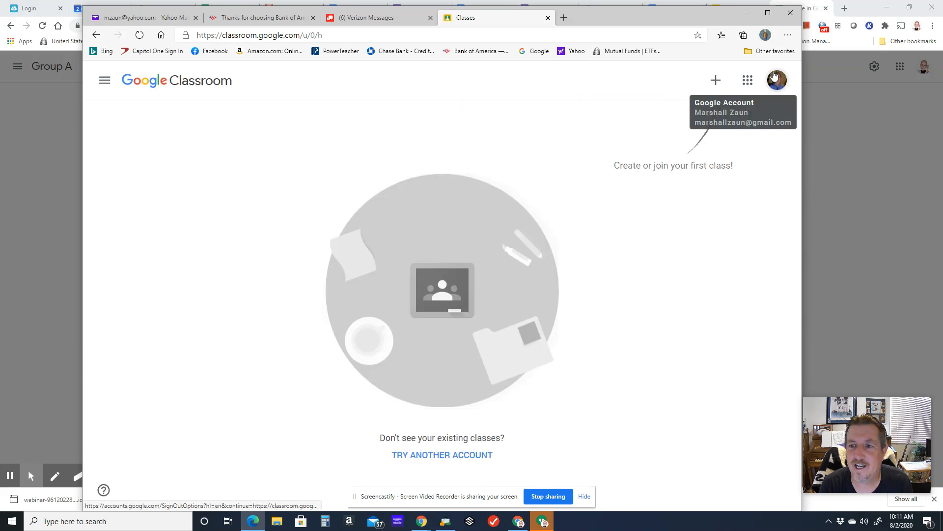
- Switch Google Classroom to the invited lancsd.org account that is signed out, verifying it with the account password
click(775, 77)
scroll(724, 264, down, 3)
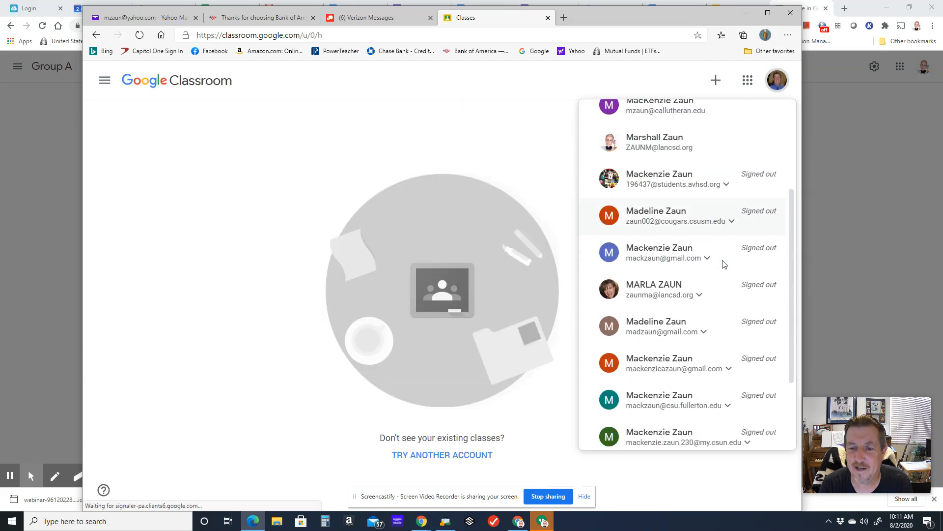
click(678, 284)
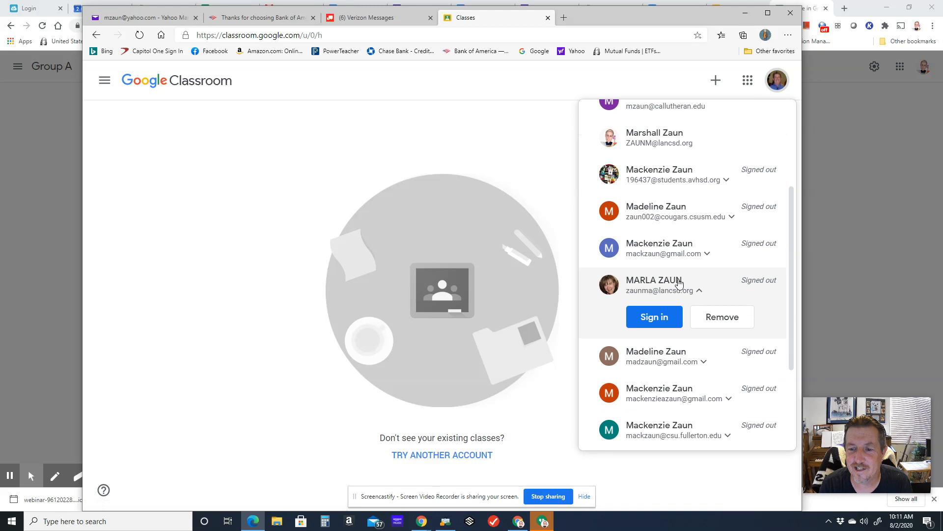
click(665, 318)
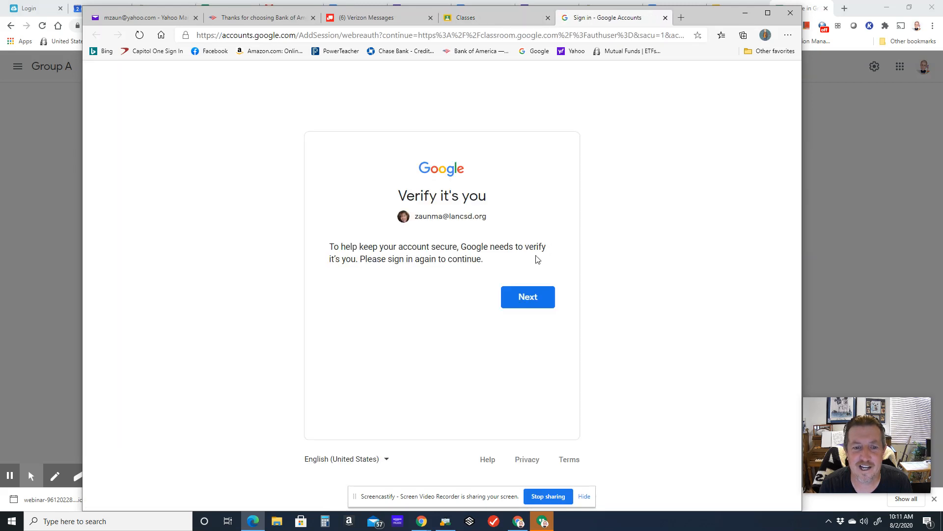
click(547, 298)
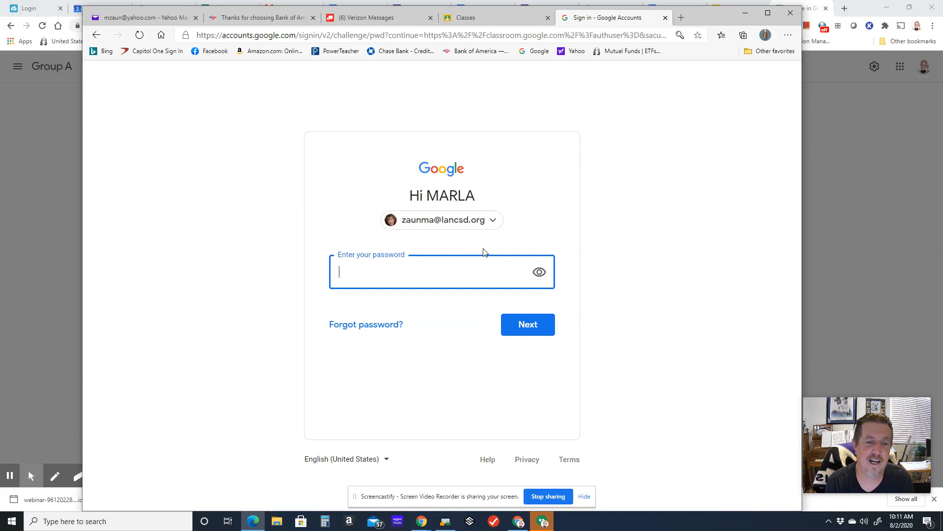
text(•)
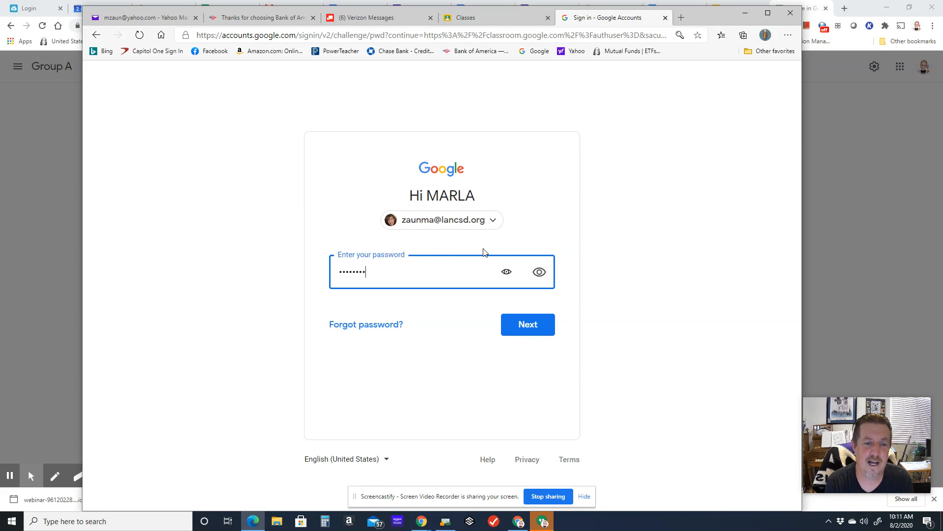
key(Return)
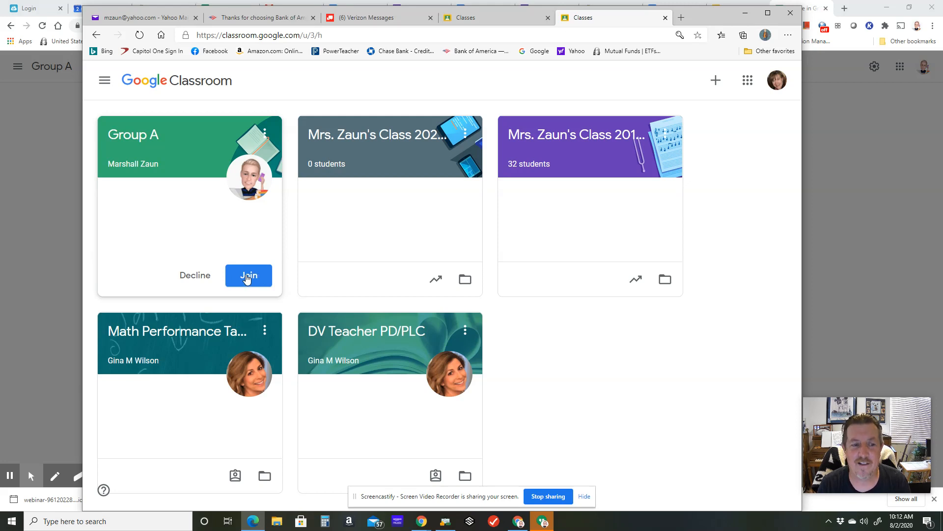
- Return to Chrome, add one more school contact to Group A's pending student invitation, and discard the invitation
click(745, 14)
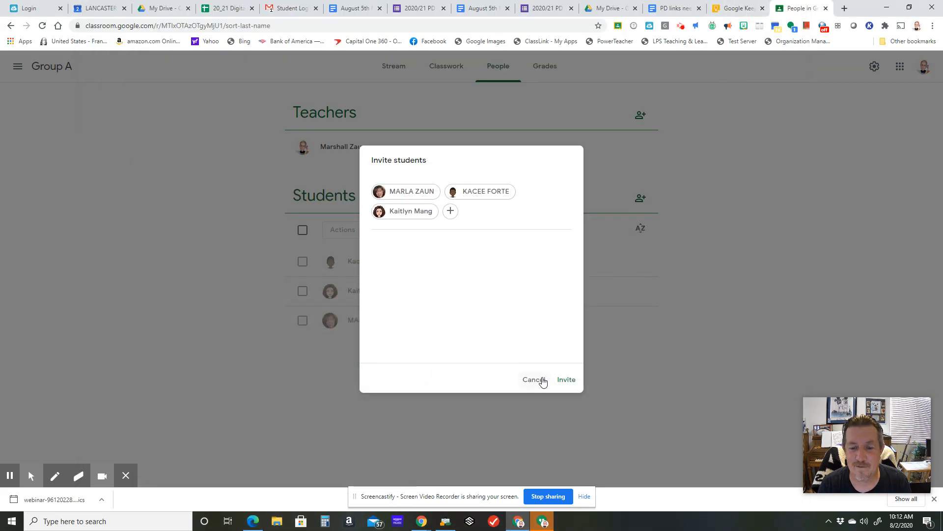
click(492, 213)
click(456, 214)
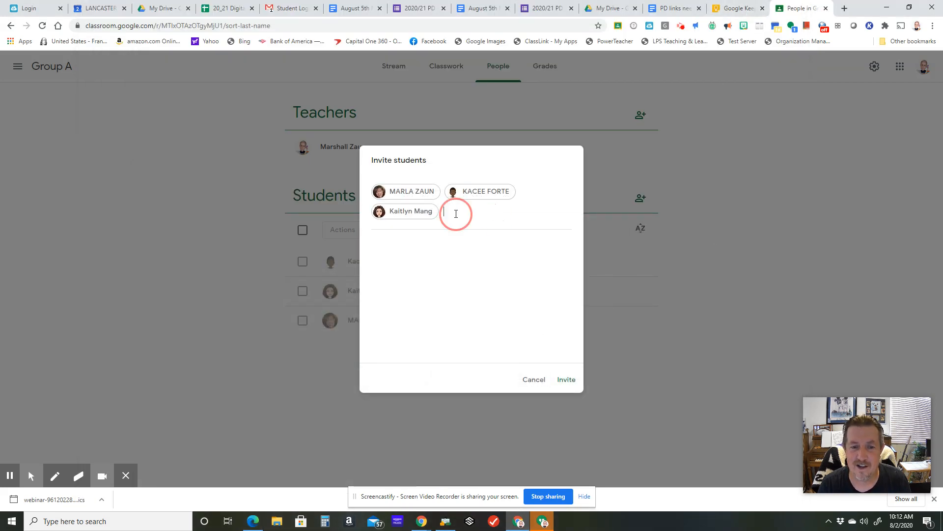
text(sarah)
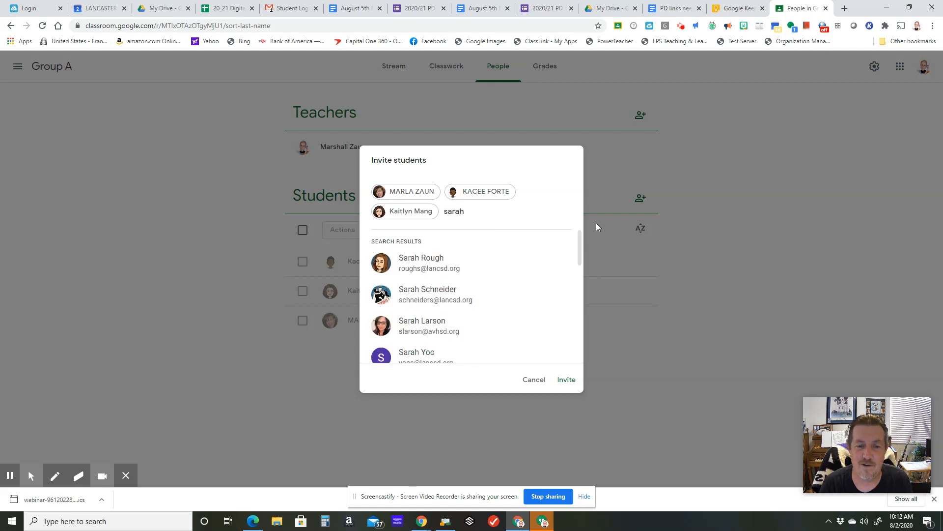
click(502, 251)
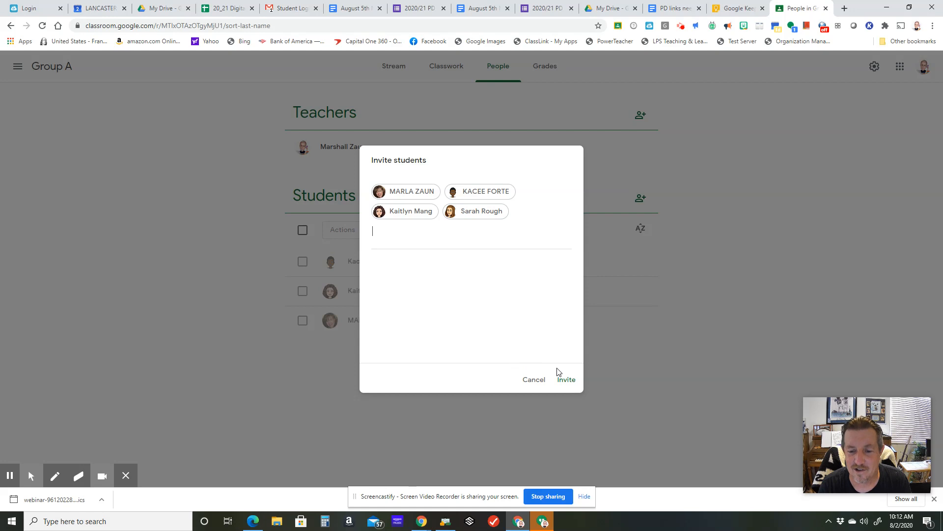
click(537, 379)
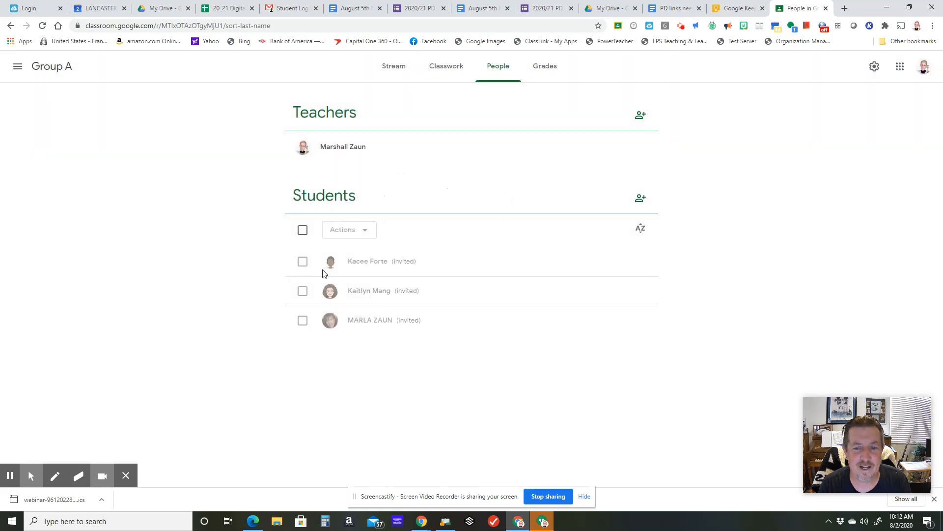
- Remove all three invited students from Group A and confirm the removal
click(302, 264)
click(303, 291)
click(303, 321)
click(361, 238)
click(350, 274)
click(565, 310)
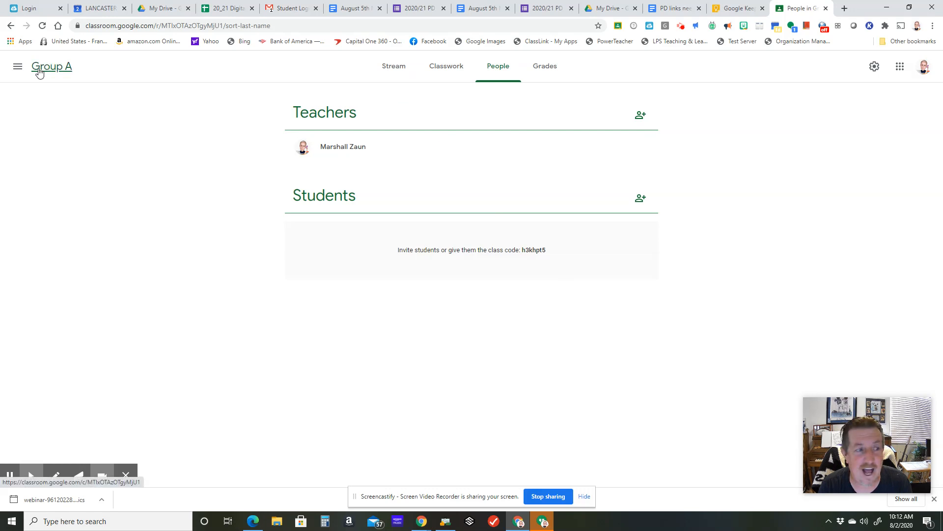
- View the option for creating a class from the class list, and reopen Group A's People page
click(18, 67)
click(46, 72)
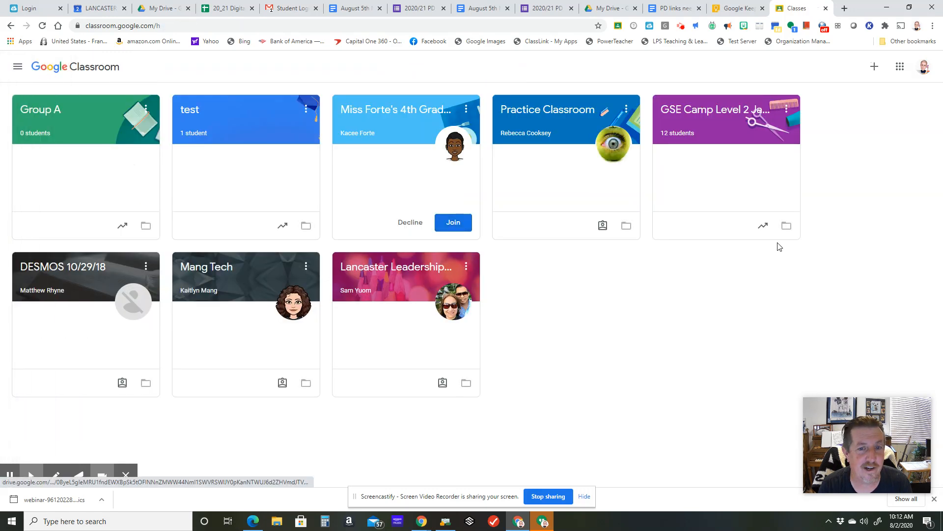
click(874, 66)
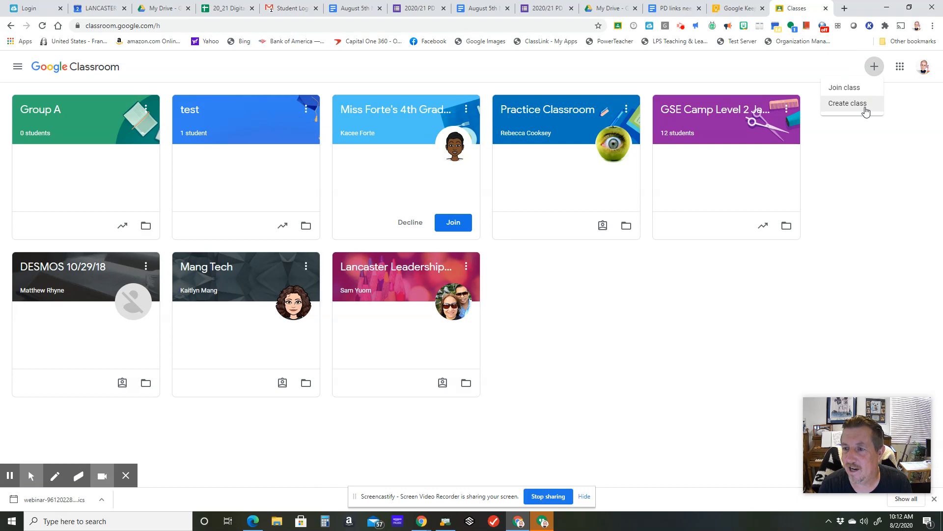
click(874, 169)
click(39, 112)
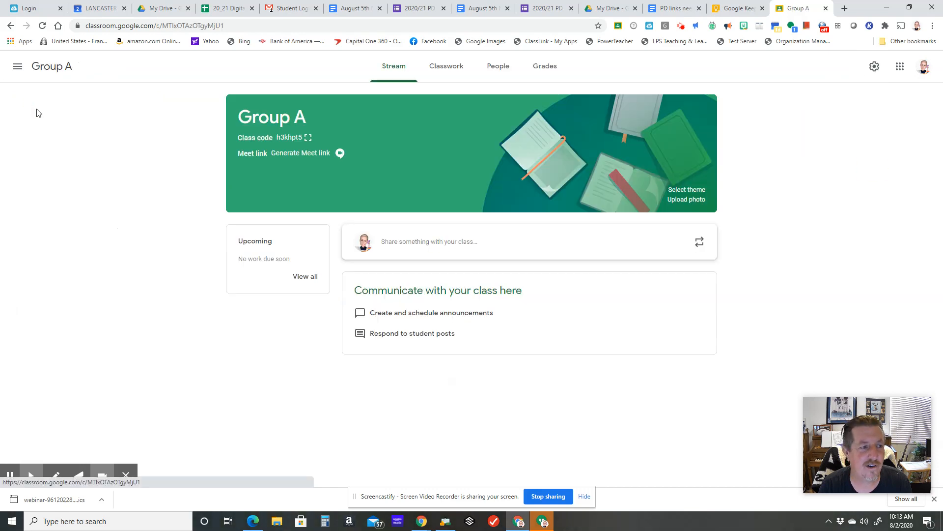
click(505, 73)
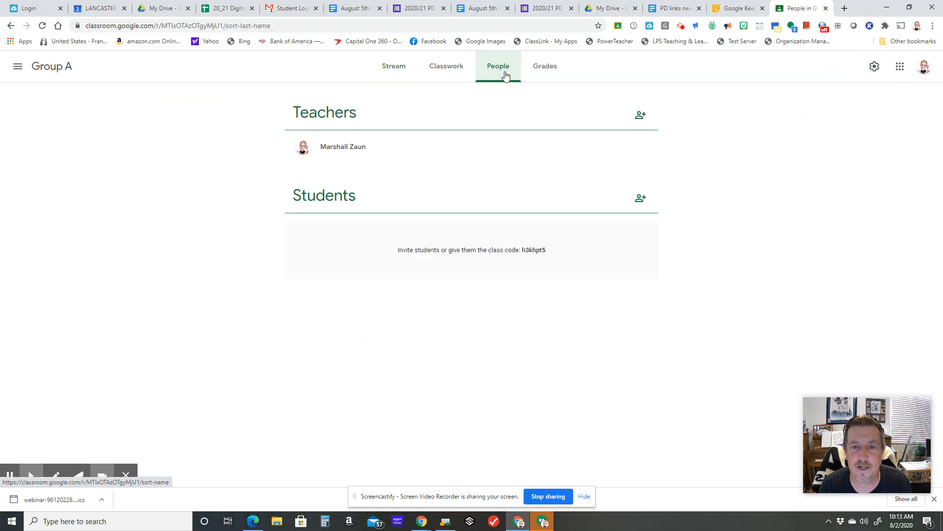
- Draft a new Group A student invitation with two school contacts, and cancel it without sending
click(644, 198)
click(440, 194)
text(sarah)
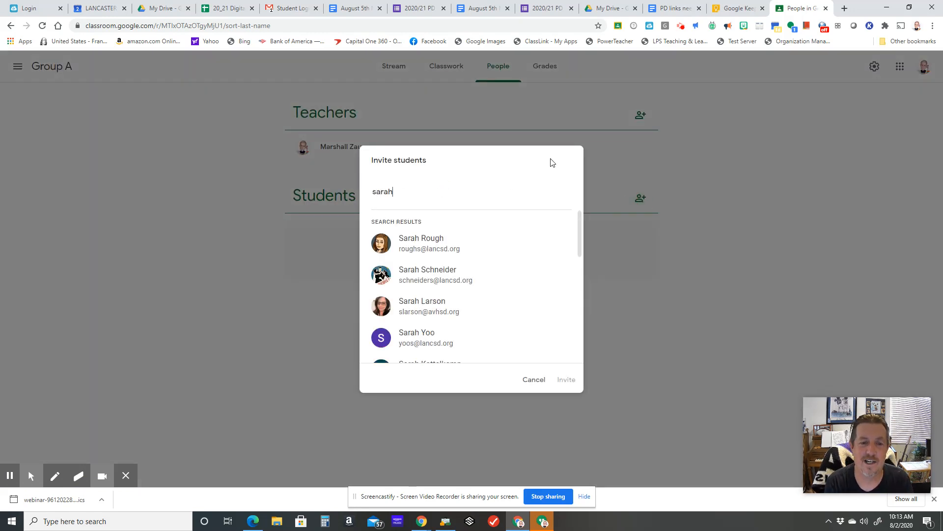
click(484, 245)
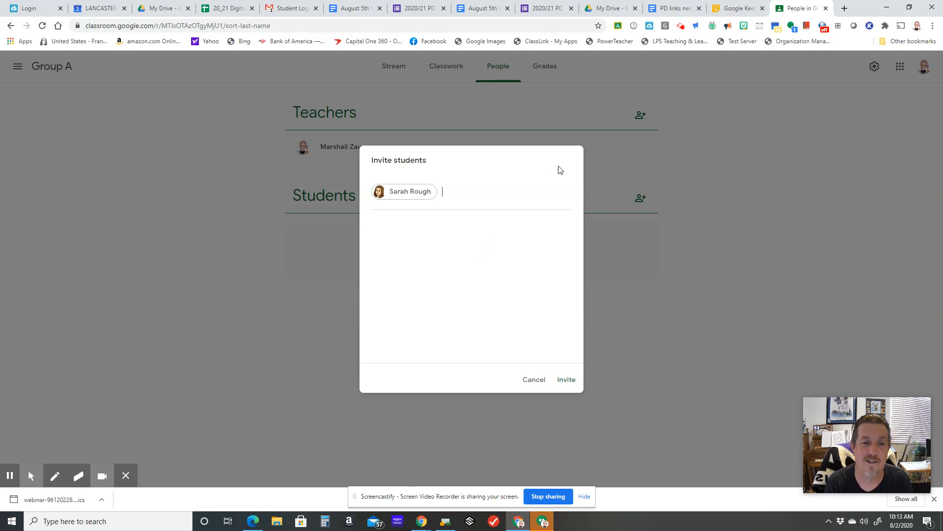
text(marla)
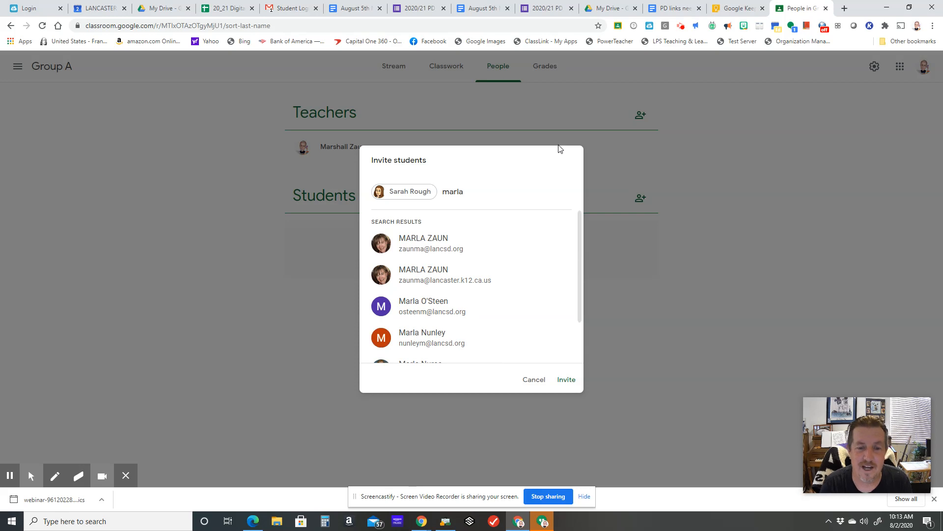
click(471, 244)
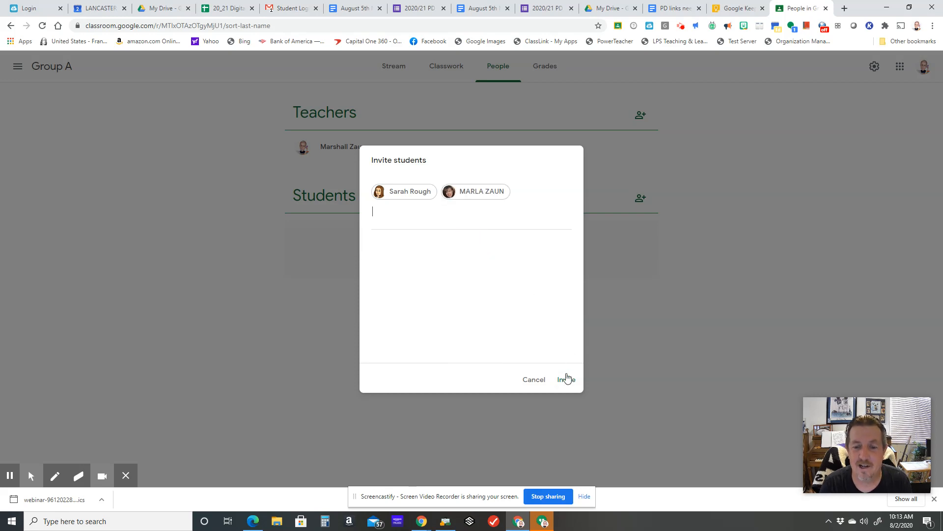
click(532, 380)
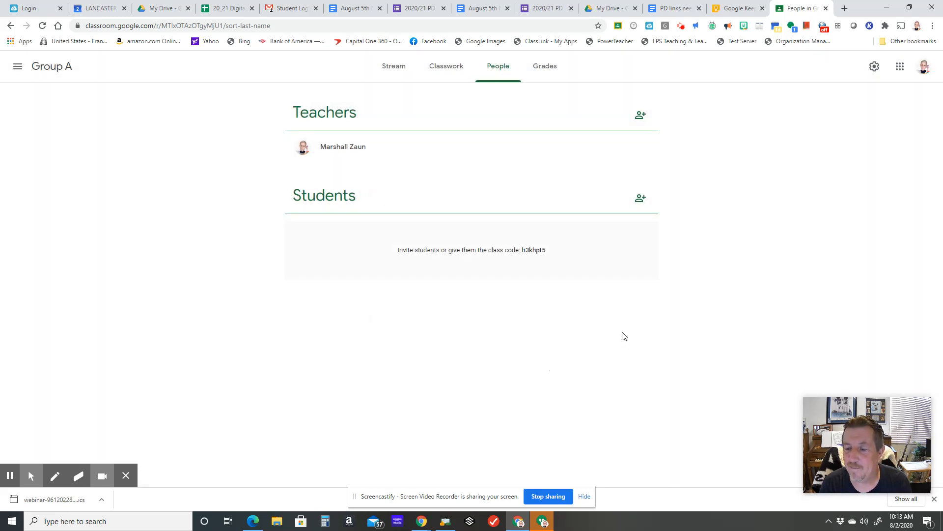